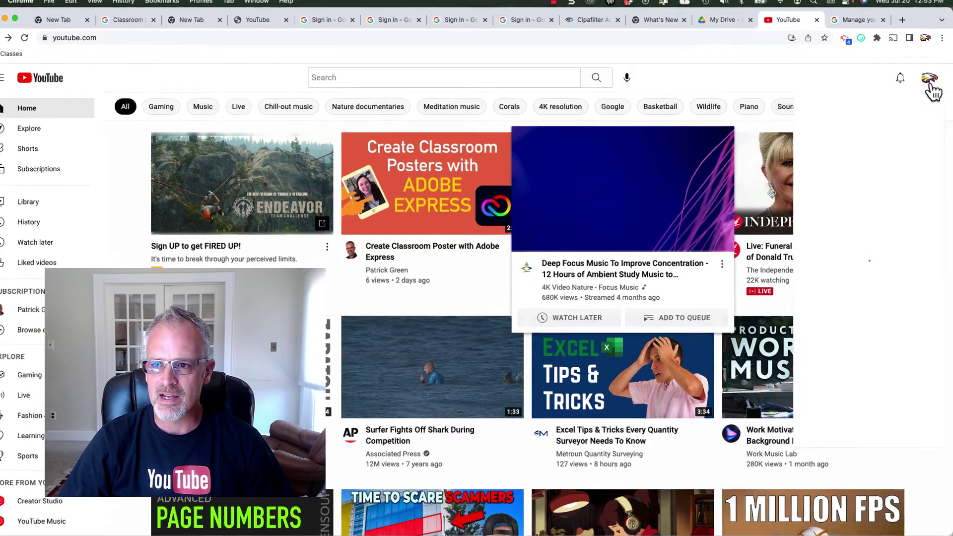
- Open the avatar's account menu to check which school account is signed in
left_click(928, 82)
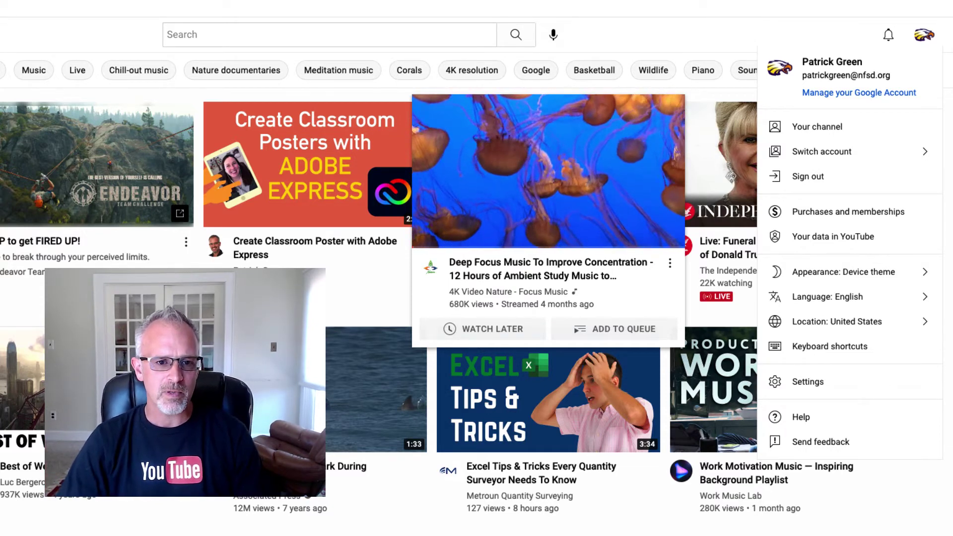
- Search YouTube for 'crash course', correcting the mistyped query
left_click(304, 35)
type("cash")
key("BackSpace")
key("BackSpace")
key("BackSpace")
type("rash")
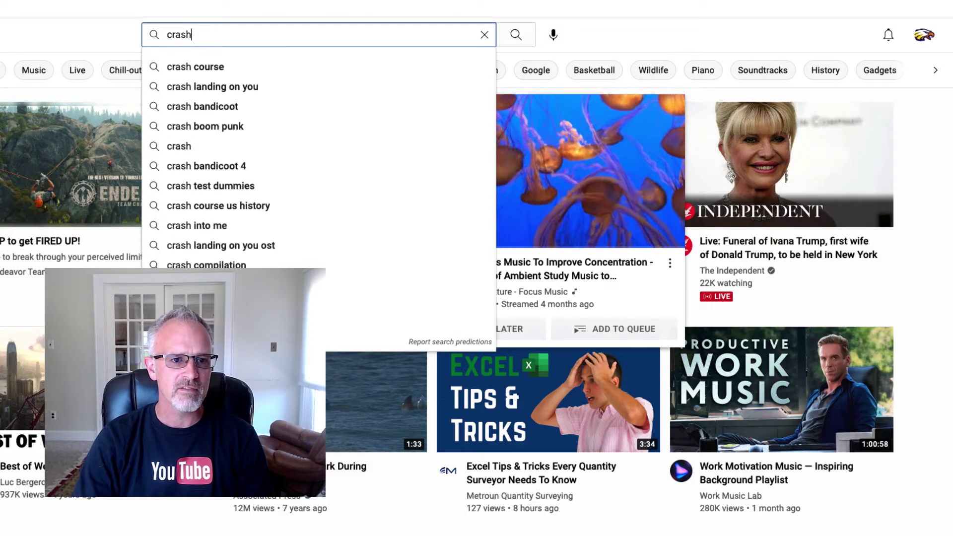
type(" course")
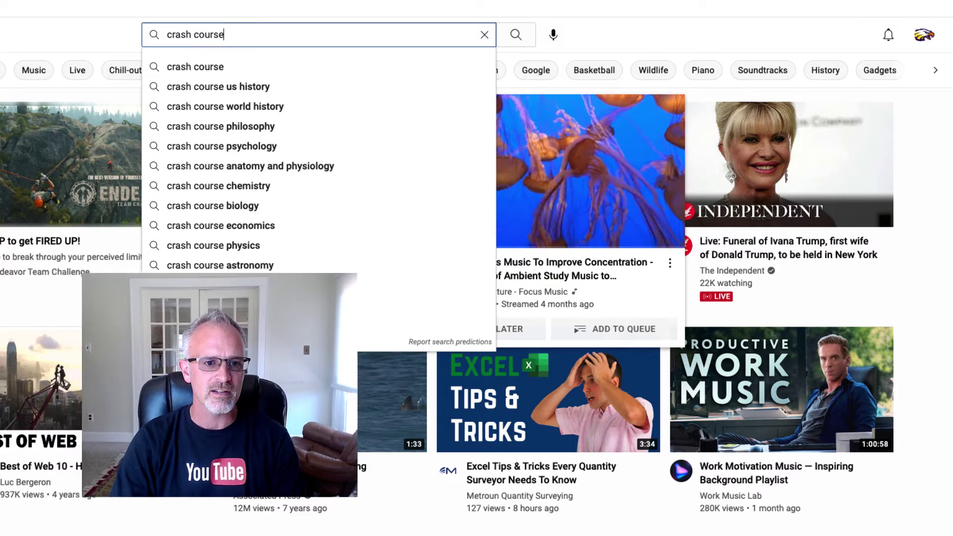
key("Return")
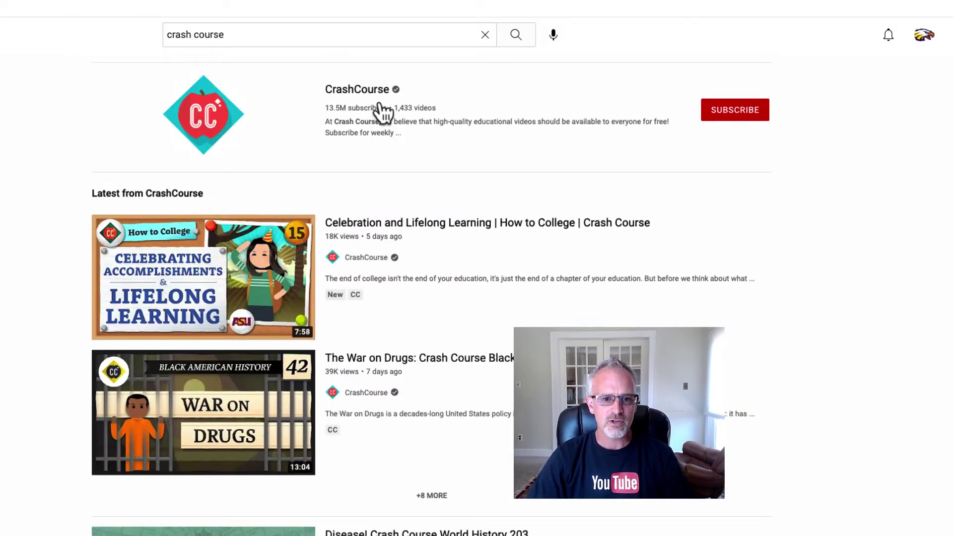
- Open the CrashCourse channel, pause its trailer, and select the search query text
scroll(126, 353, "down", 2)
scroll(309, 165, "up", 2)
left_click(351, 93)
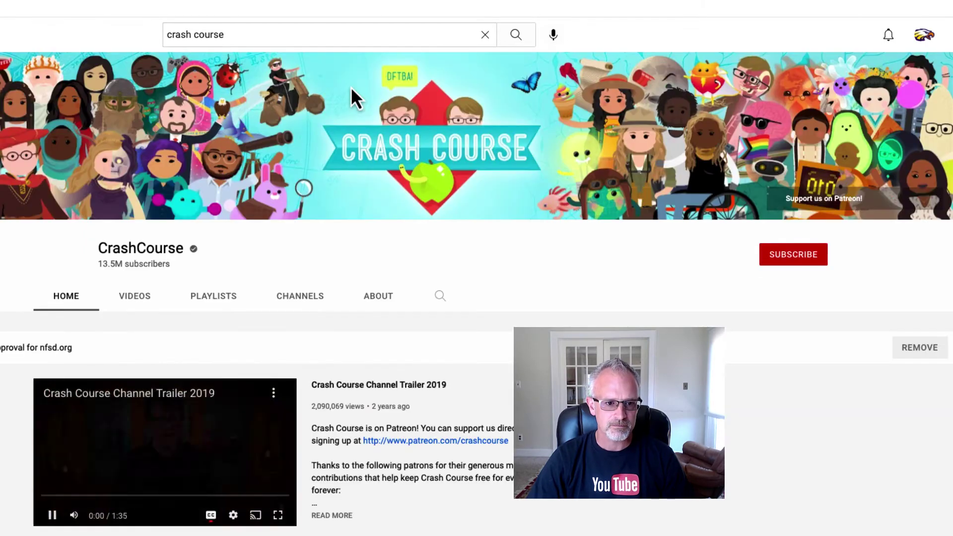
left_click(52, 515)
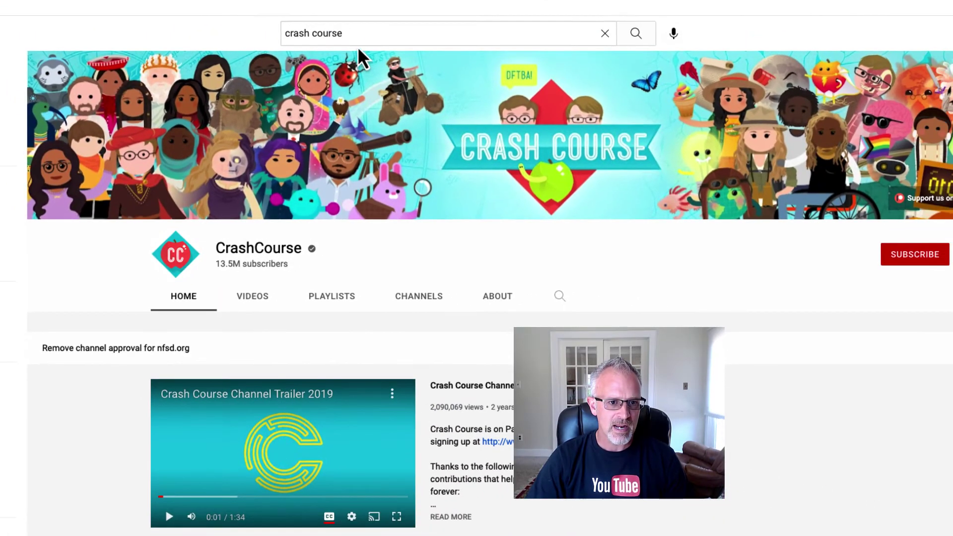
double_click(356, 34)
- Replace the query with 'national geographic' and open the National Geographic channel page
triple_click(356, 34)
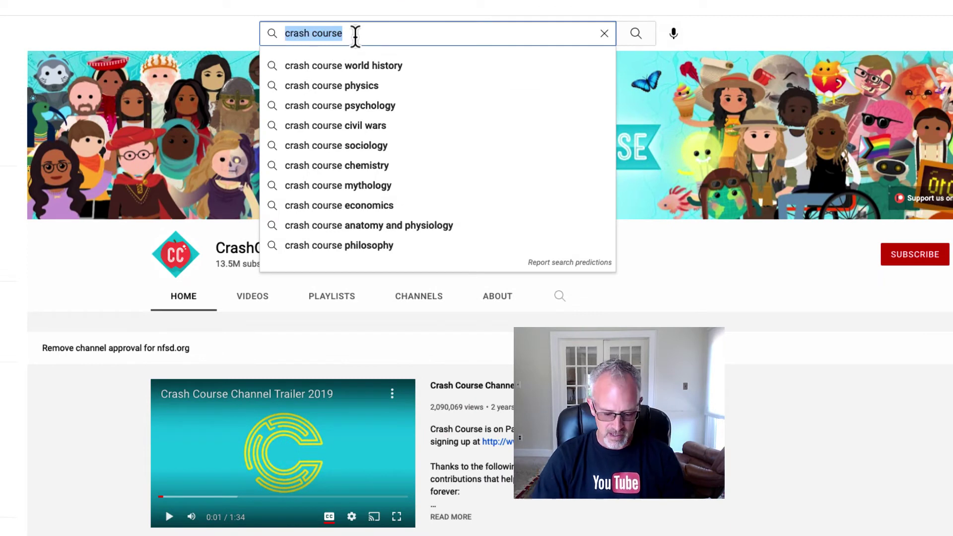
type("nati")
left_click(329, 265)
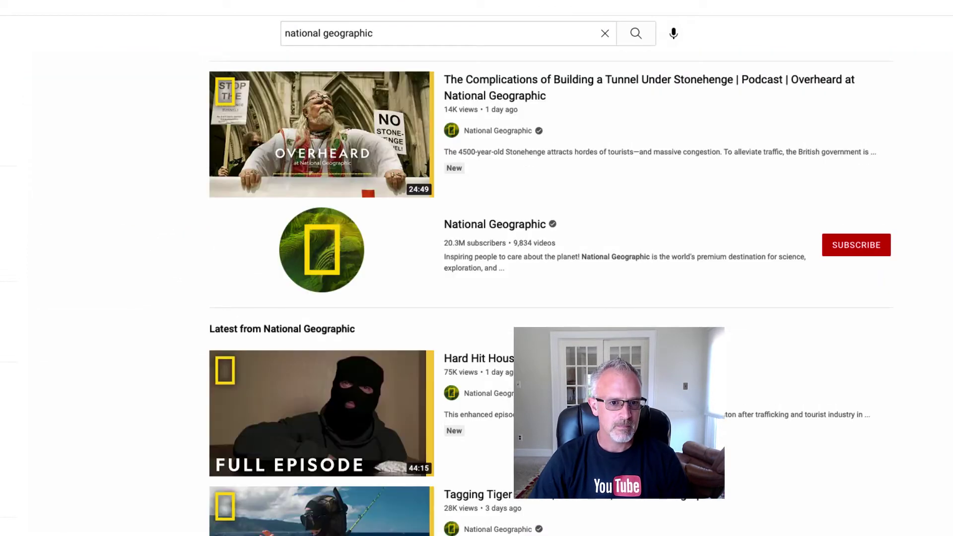
left_click(488, 226)
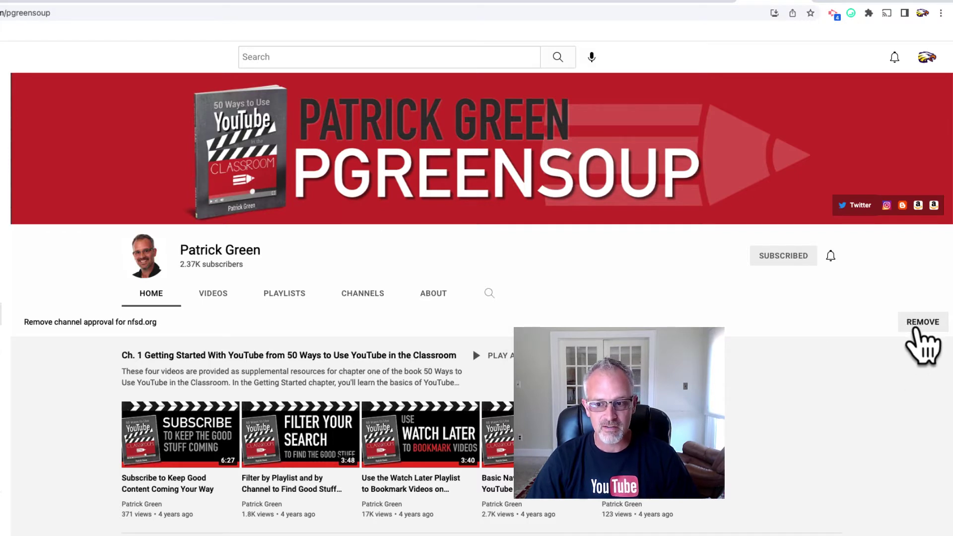
- Remove the channel's nfsd.org approval, then approve it again
left_click(916, 331)
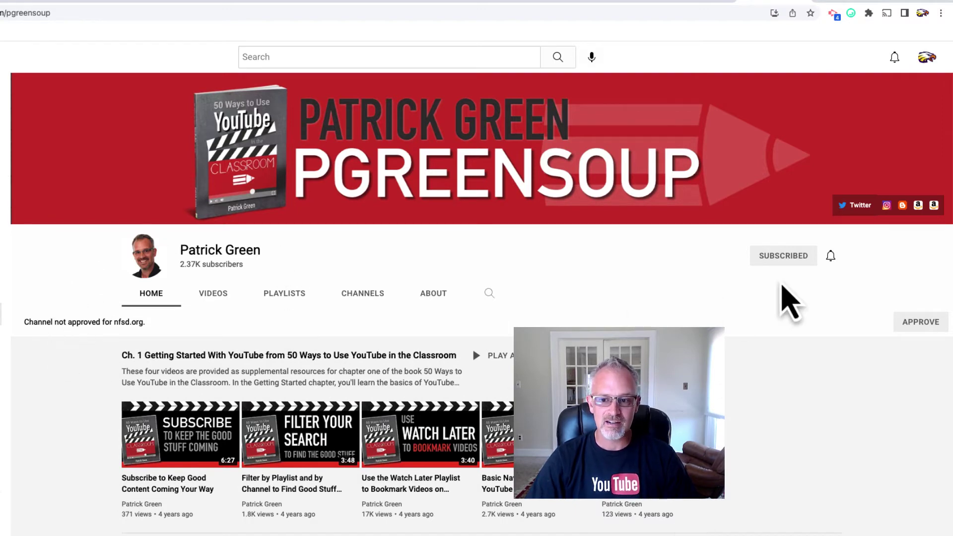
left_click(919, 332)
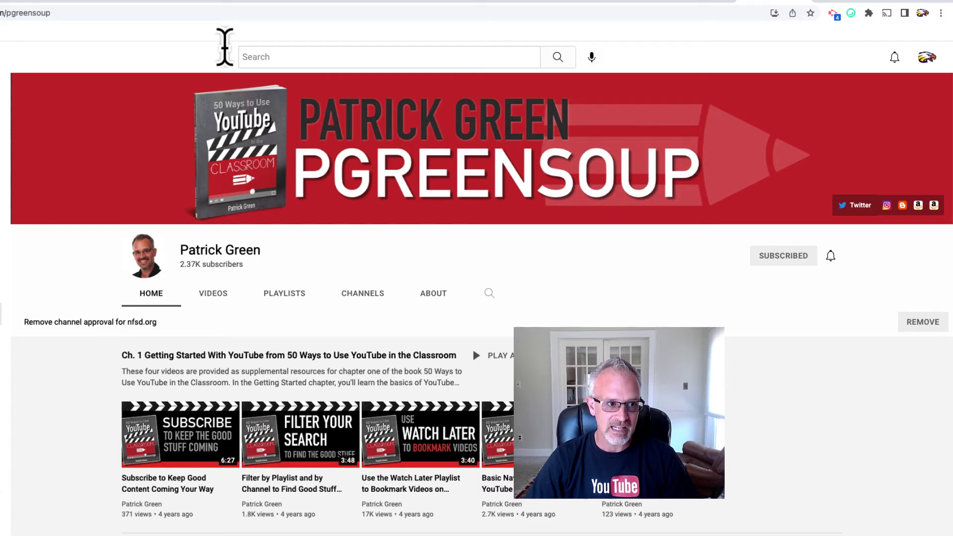
- Play and pause the 'Filter by Playlist' video, checking its approved-channel note for nfsd.org
mouse_move(318, 472)
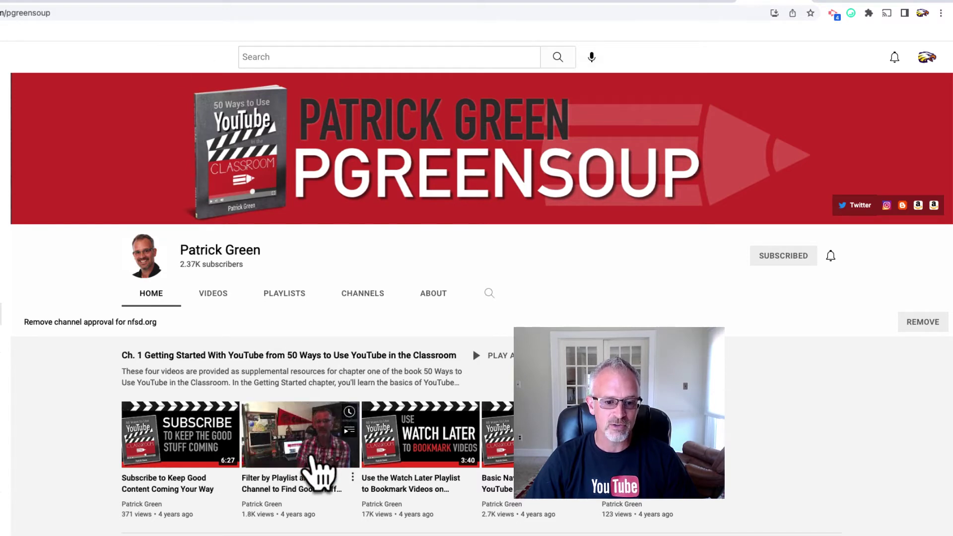
left_click(266, 488)
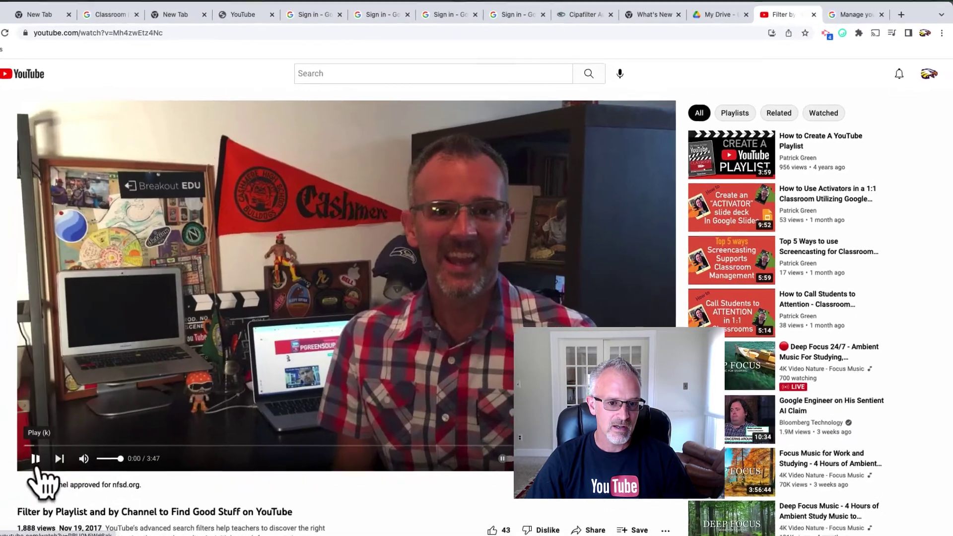
left_click(38, 462)
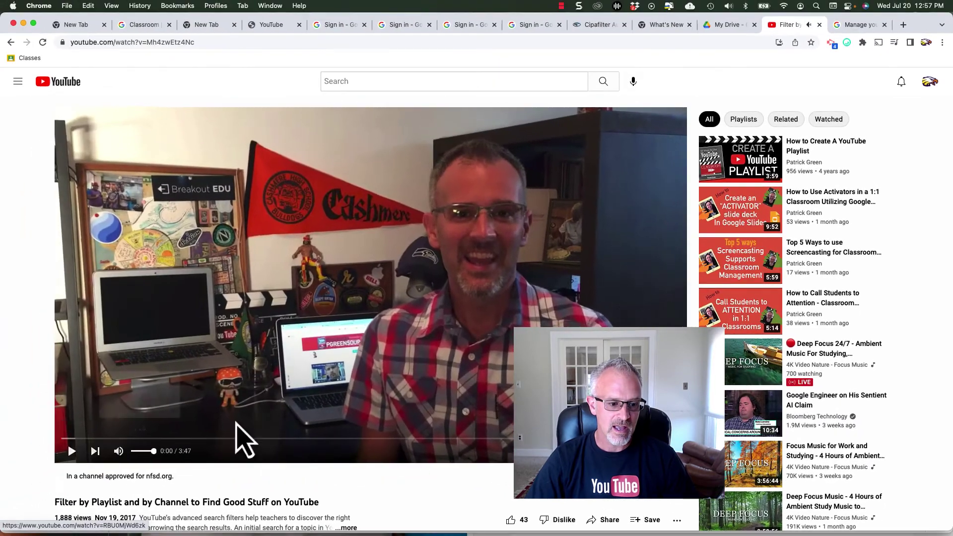
scroll(239, 426, "down", 4)
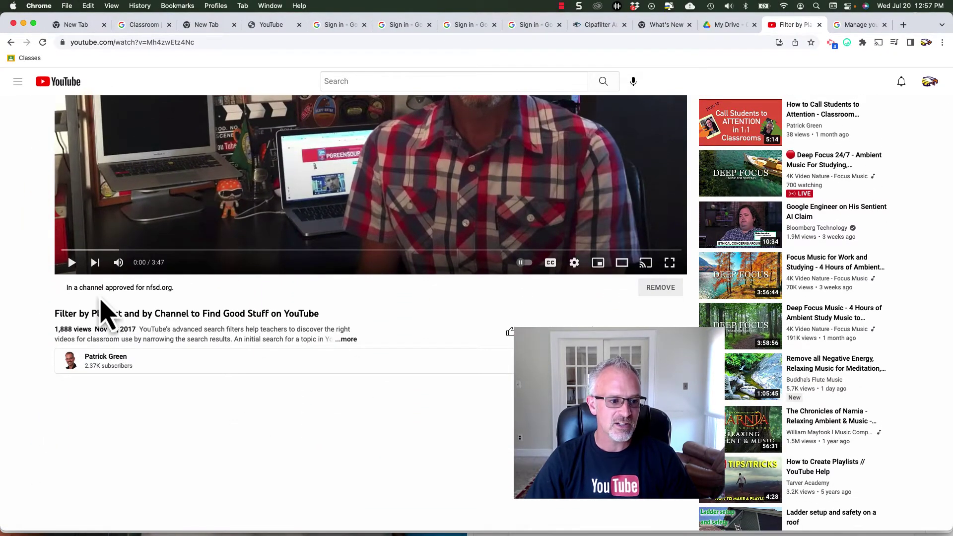
scroll(447, 305, "up", 1)
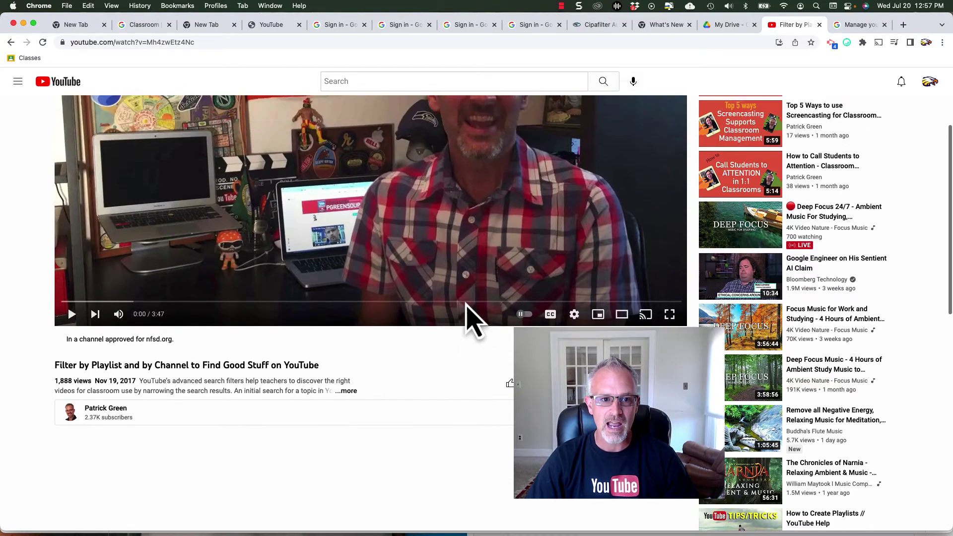
scroll(469, 318, "up", 3)
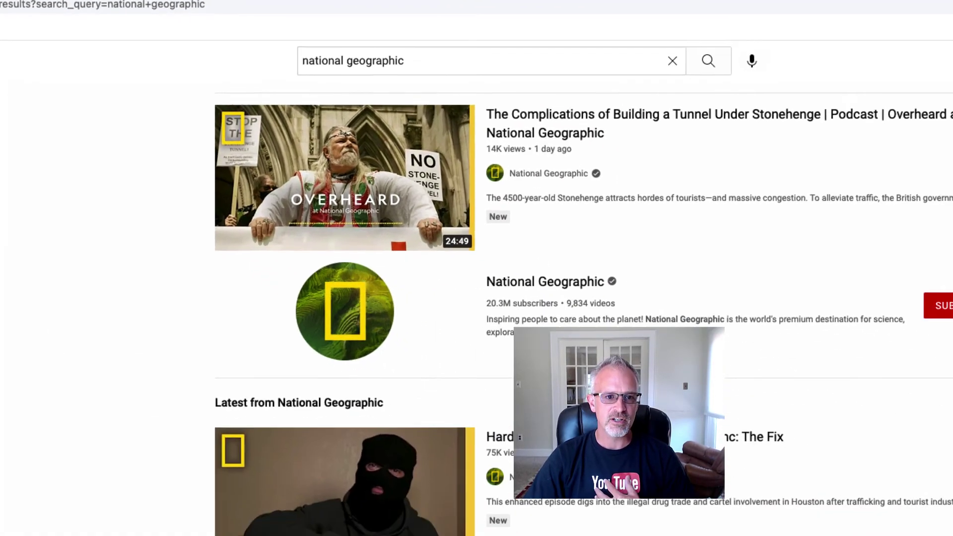
- Open the National Geographic channel and play all of its SharkFest (2022) playlist
left_click(528, 280)
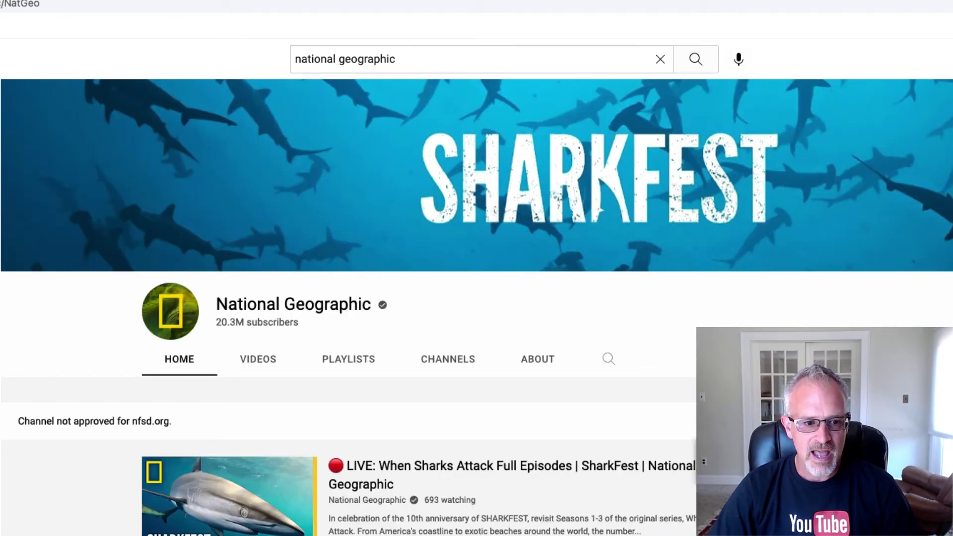
scroll(691, 441, "down", 3)
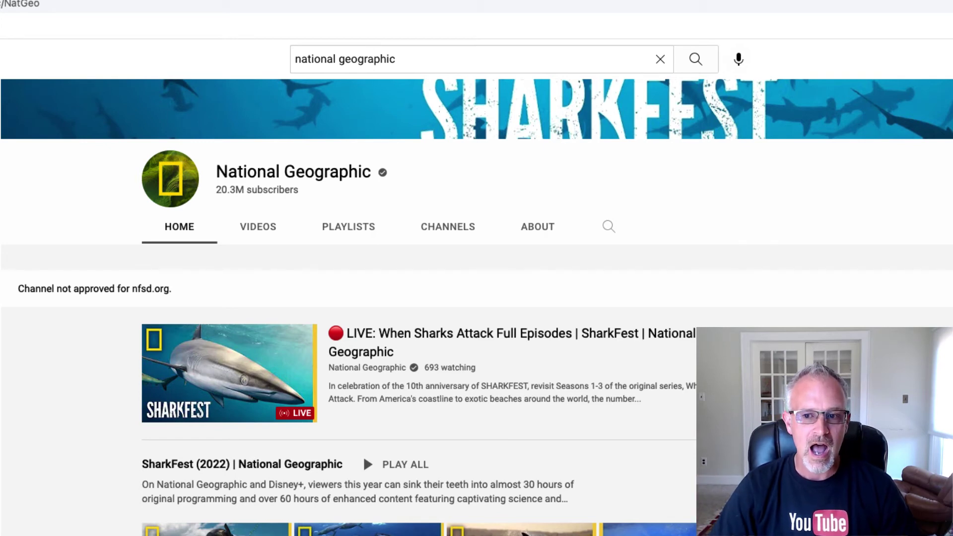
scroll(477, 307, "down", 3)
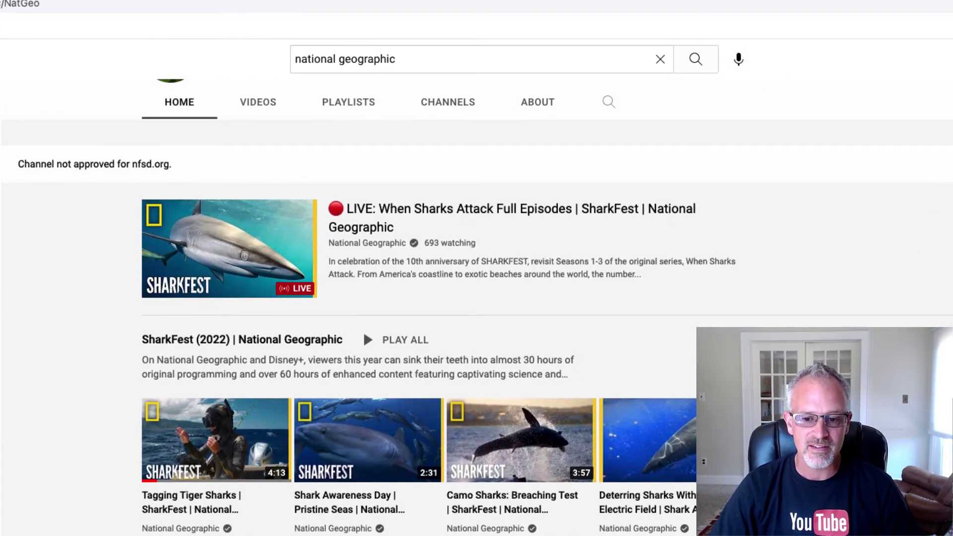
left_click(364, 332)
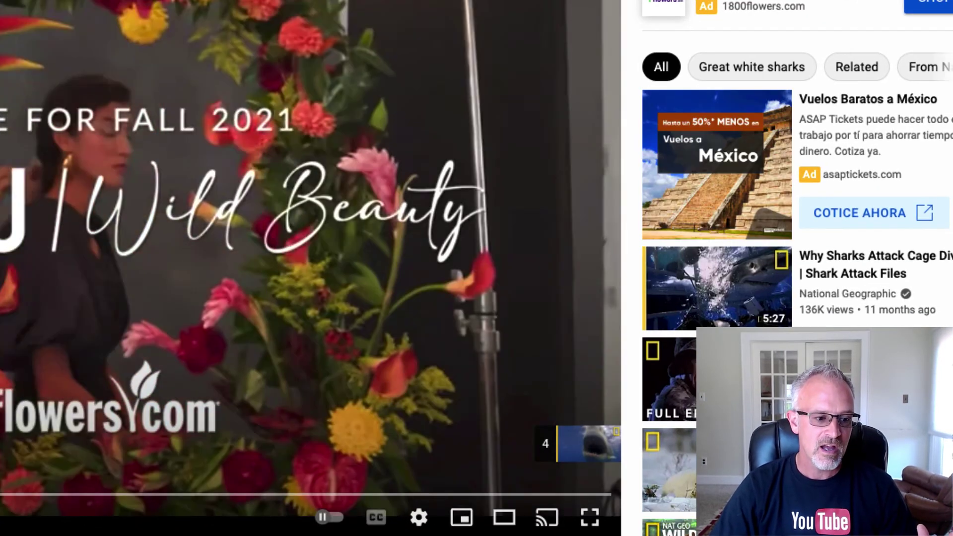
- Approve the playing shark video for nfsd.org and bring up its youtu.be share link
scroll(477, 268, "down", 5)
scroll(477, 269, "down", 2)
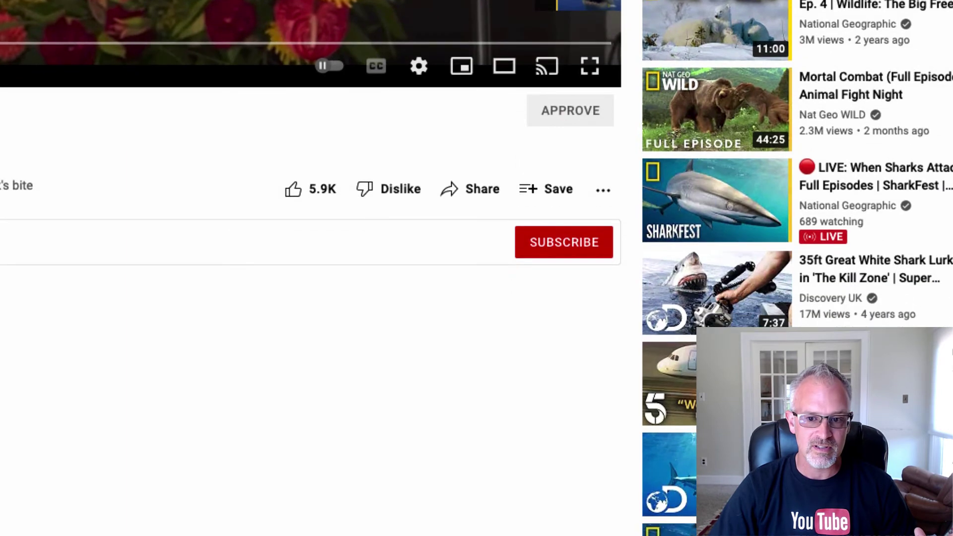
left_click(562, 121)
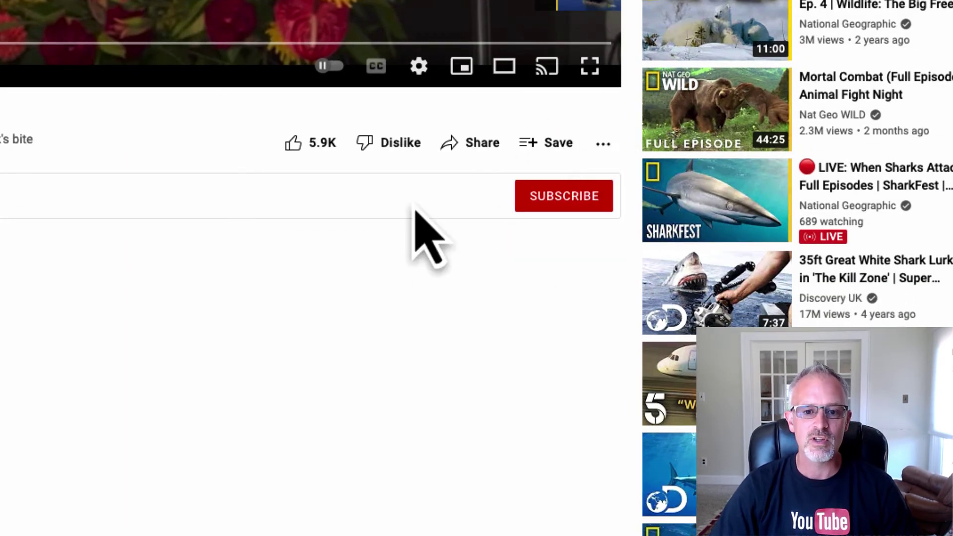
scroll(347, 294, "up", 1)
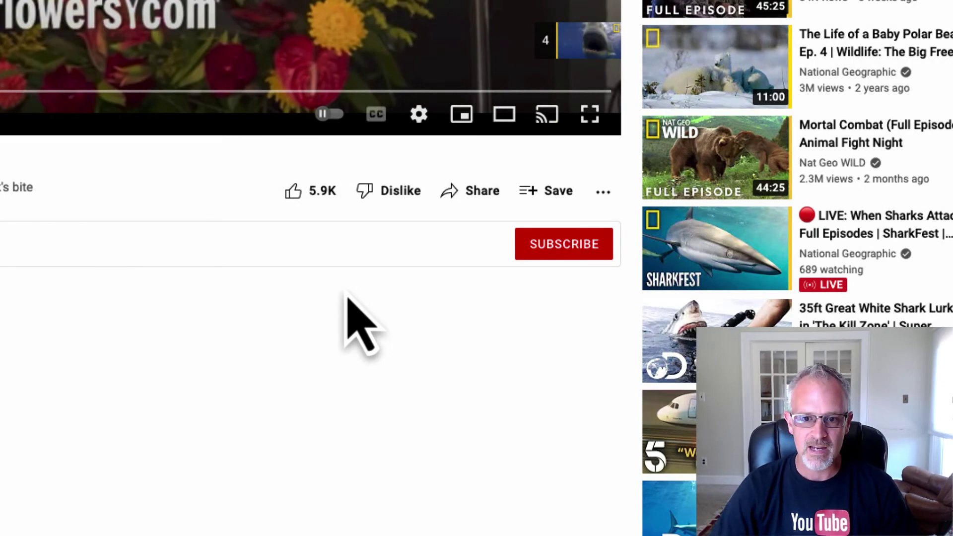
left_click(451, 193)
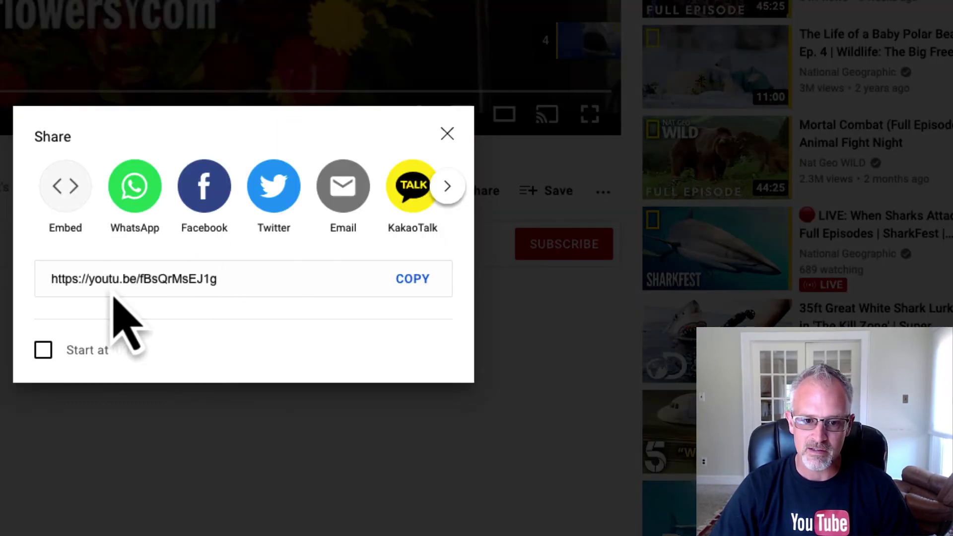